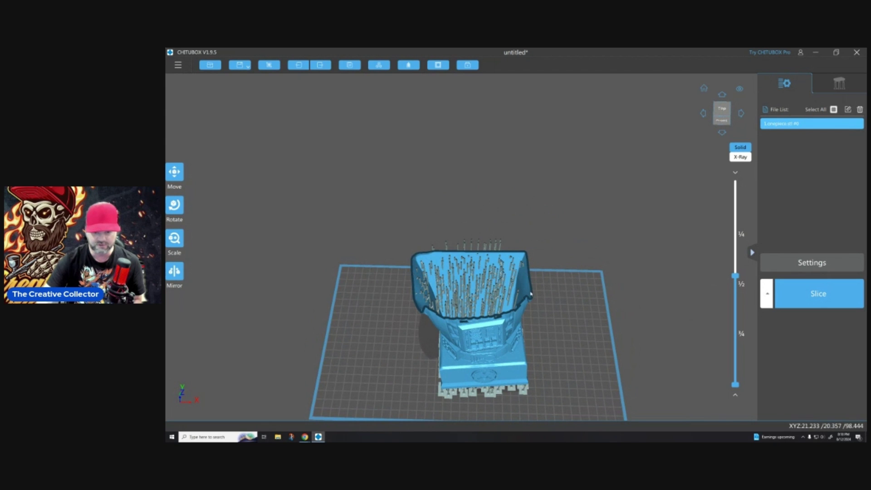
# Step: Examine the supports inside the hollow one-piece bust by lowering and raising the visible layer height
pyautogui.moveTo(695, 295); pyautogui.dragTo(698, 303, button='right')
pyautogui.moveTo(736, 277); pyautogui.dragTo(728, 259)
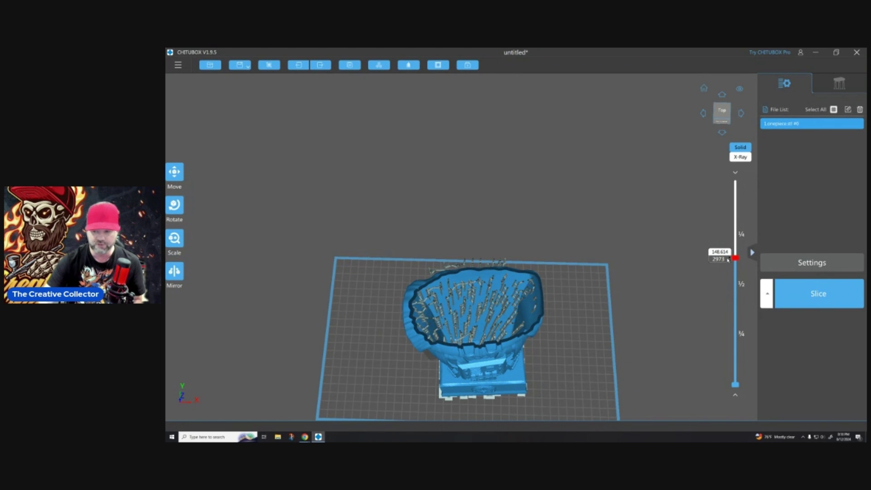
pyautogui.moveTo(665, 301); pyautogui.dragTo(666, 304)
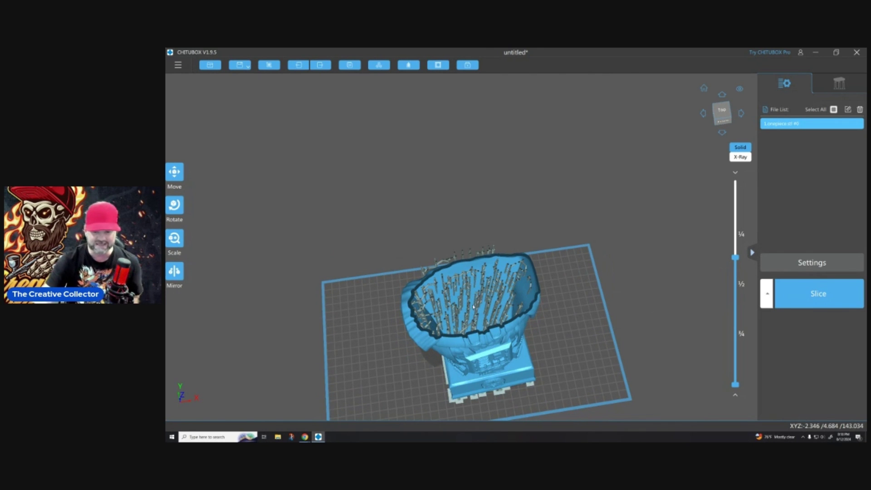
pyautogui.moveTo(737, 258); pyautogui.dragTo(738, 301)
pyautogui.moveTo(717, 301); pyautogui.dragTo(682, 293)
pyautogui.moveTo(738, 303); pyautogui.dragTo(697, 298)
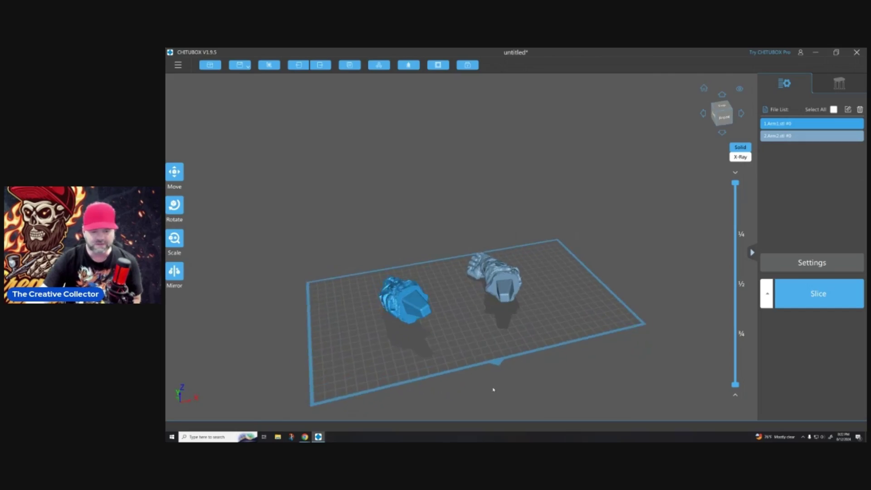
# Step: Rotate the Arm2 model so that its fist points up at an angle, with 57° about the Y axis
pyautogui.moveTo(493, 389); pyautogui.dragTo(488, 396)
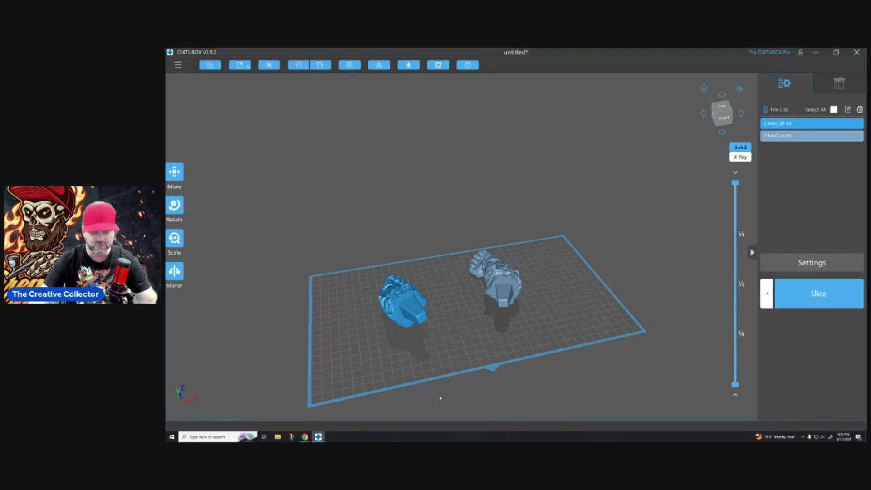
pyautogui.moveTo(455, 398)
pyautogui.mouseDown()
pyautogui.moveTo(587, 391)
pyautogui.moveTo(461, 395)
pyautogui.moveTo(458, 411)
pyautogui.moveTo(449, 402)
pyautogui.moveTo(459, 390)
pyautogui.mouseUp()
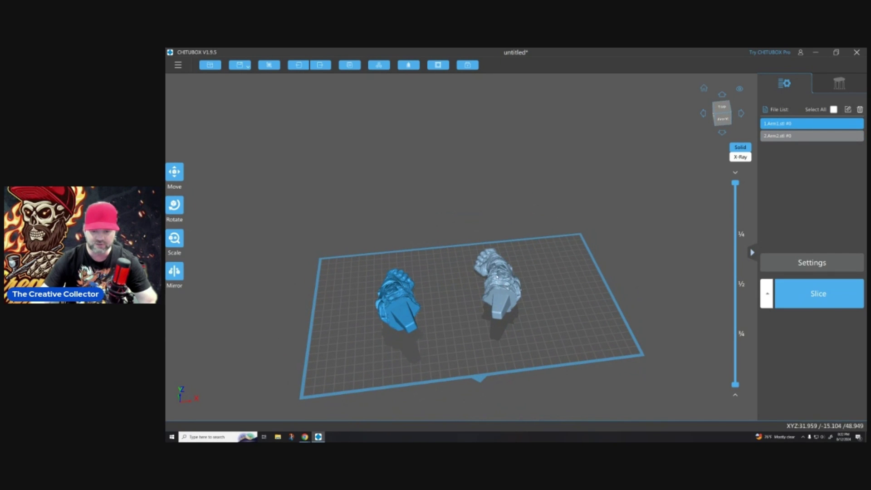
pyautogui.click(495, 275)
pyautogui.press('r')
pyautogui.moveTo(485, 299); pyautogui.dragTo(543, 354)
pyautogui.moveTo(543, 354); pyautogui.dragTo(539, 338, button='right')
# Step: Rotate the Arm1 model about Z by 77° and about Y by 171° so that its fist points upward
pyautogui.click(401, 278)
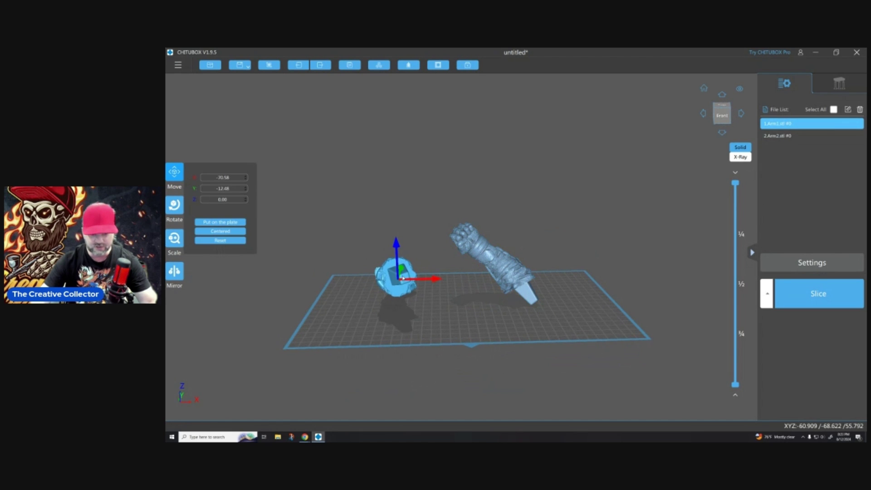
pyautogui.press('r')
pyautogui.moveTo(384, 290); pyautogui.dragTo(399, 301)
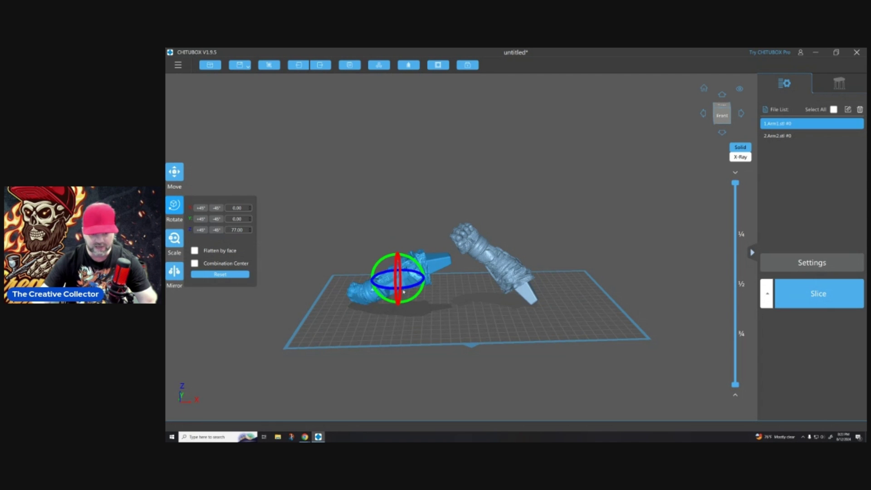
pyautogui.moveTo(403, 256)
pyautogui.mouseDown()
pyautogui.moveTo(408, 280)
pyautogui.moveTo(399, 286)
pyautogui.moveTo(414, 272)
pyautogui.moveTo(404, 265)
pyautogui.mouseUp()
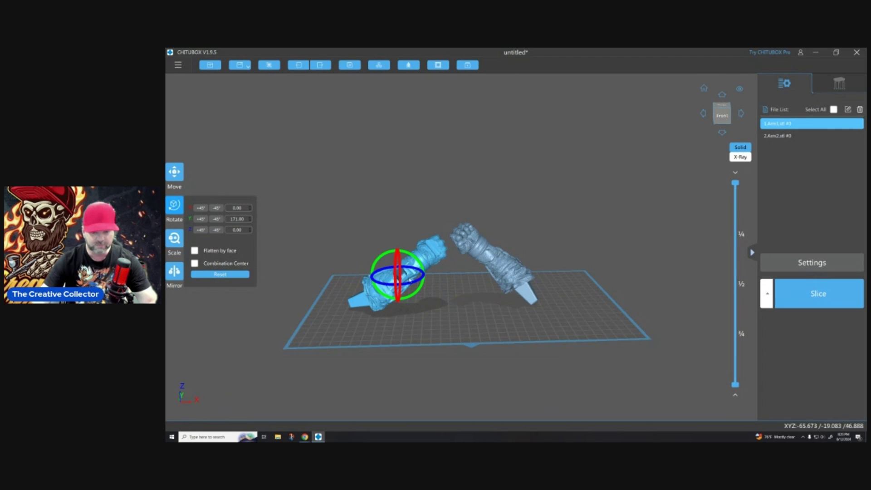
# Step: Rotate Arm2 about its Y axis until it stands upright with the fist on top
pyautogui.moveTo(447, 322)
pyautogui.mouseDown()
pyautogui.moveTo(424, 324)
pyautogui.moveTo(441, 329)
pyautogui.moveTo(411, 282)
pyautogui.moveTo(424, 317)
pyautogui.moveTo(466, 305)
pyautogui.moveTo(400, 301)
pyautogui.moveTo(451, 290)
pyautogui.moveTo(435, 307)
pyautogui.moveTo(399, 315)
pyautogui.moveTo(444, 324)
pyautogui.moveTo(447, 332)
pyautogui.mouseUp()
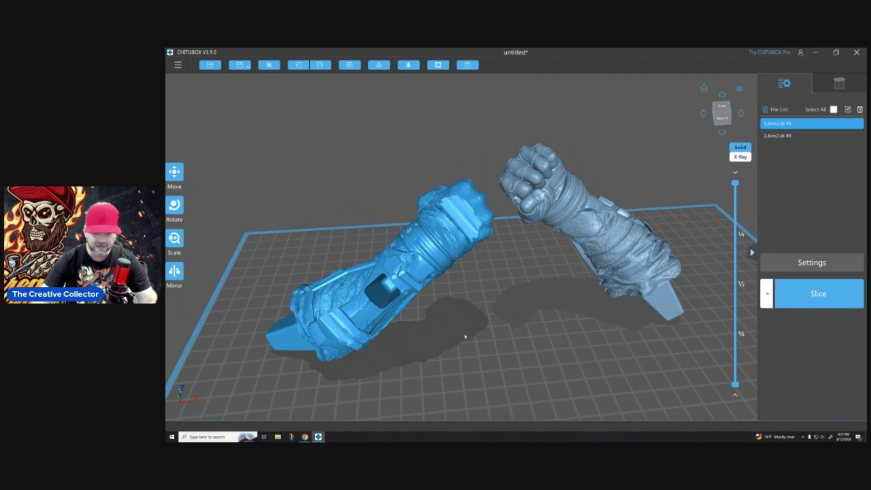
pyautogui.moveTo(488, 304); pyautogui.dragTo(482, 314)
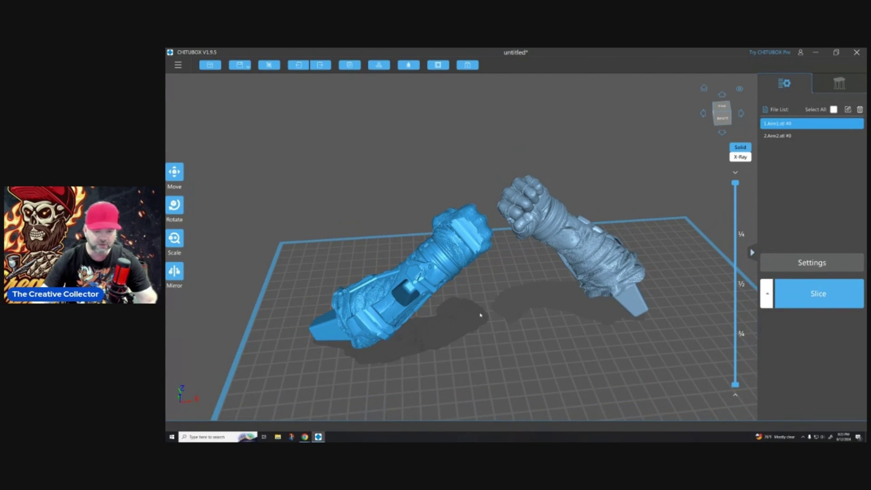
pyautogui.scroll(-5, 480, 314)
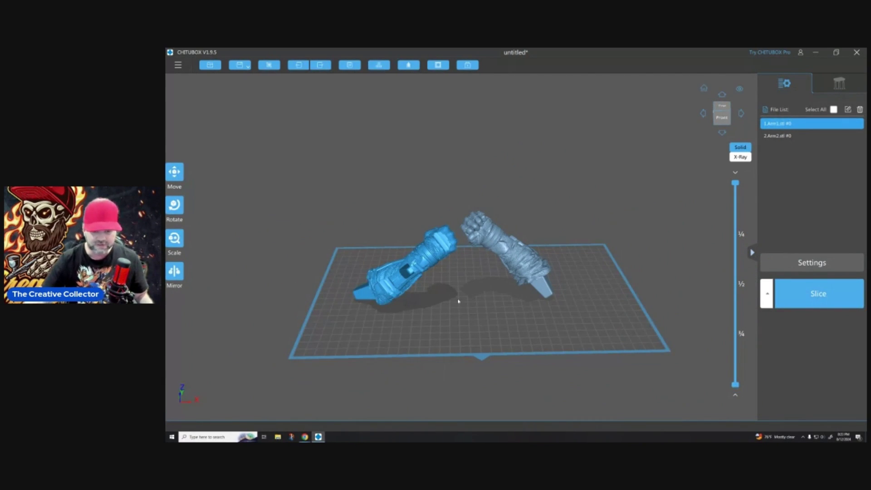
pyautogui.moveTo(477, 315); pyautogui.dragTo(471, 293)
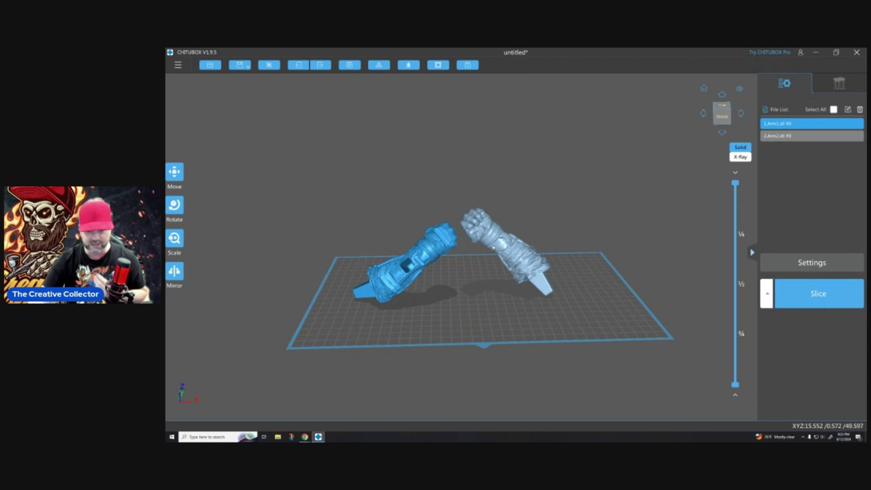
pyautogui.click(517, 232)
pyautogui.press('r')
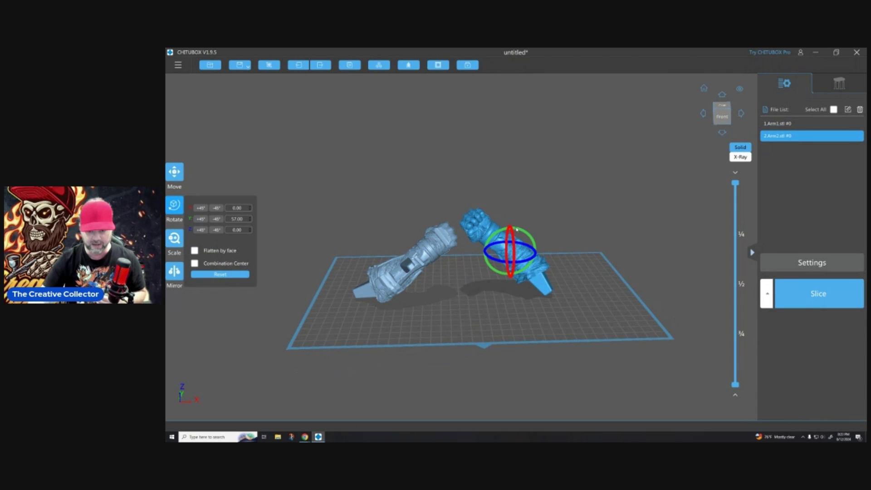
pyautogui.moveTo(520, 232); pyautogui.dragTo(526, 233)
# Step: Rotate Arm1 about its Y axis to stand upright with the fist on top, and fine-tune Arm2's lean
pyautogui.moveTo(472, 299); pyautogui.dragTo(447, 304)
pyautogui.click(424, 252)
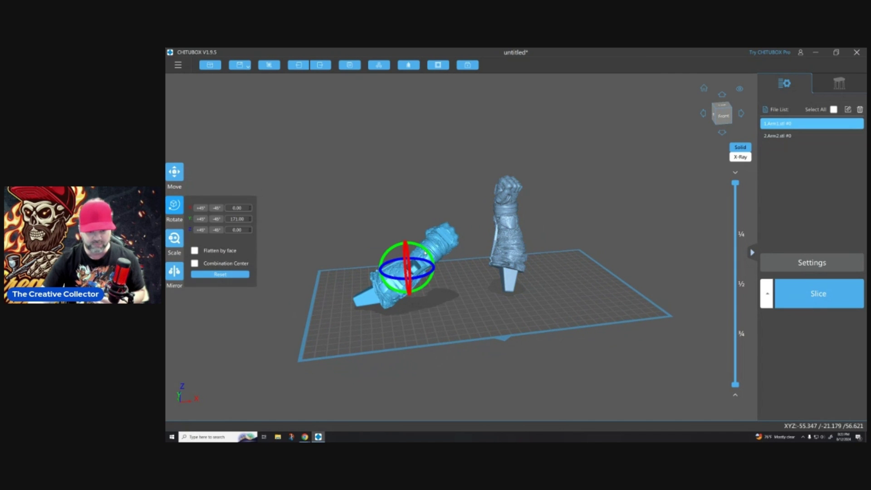
pyautogui.moveTo(421, 248); pyautogui.dragTo(408, 250)
pyautogui.moveTo(383, 308); pyautogui.dragTo(525, 304)
pyautogui.moveTo(456, 301); pyautogui.dragTo(492, 329)
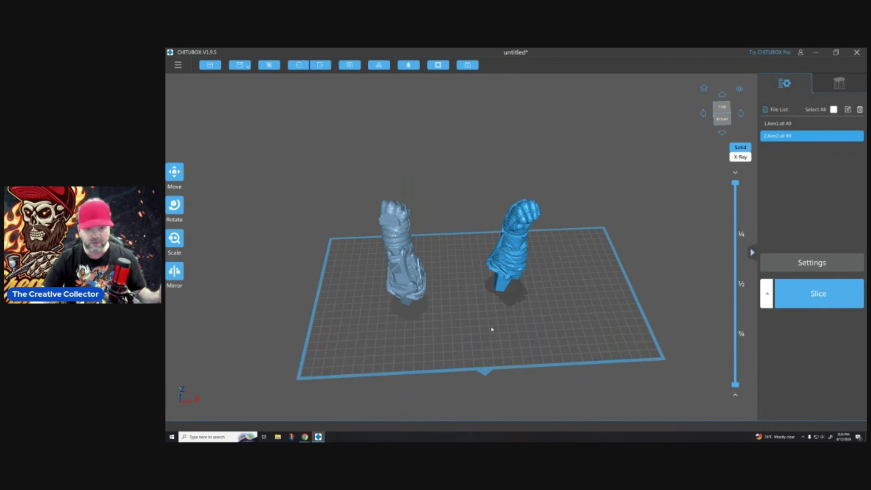
# Step: Select both arm models and generate automatic supports for them
pyautogui.click(833, 109)
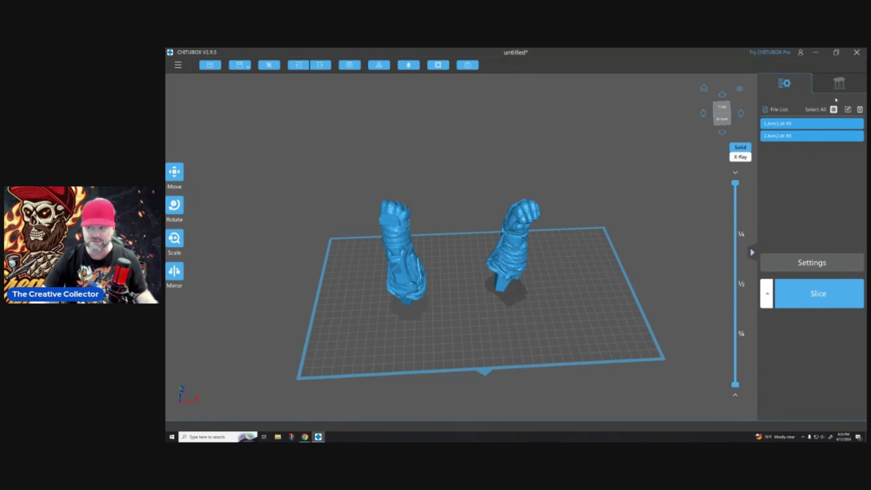
pyautogui.click(838, 84)
pyautogui.moveTo(624, 255); pyautogui.dragTo(457, 335)
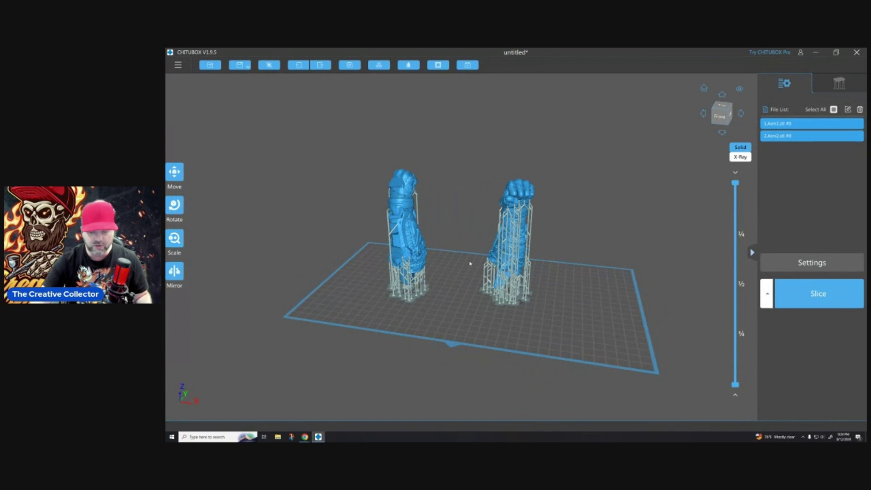
# Step: Examine the supports on both upright arms from the front, back and sides, checking which surfaces they touch
pyautogui.scroll(3, 468, 264)
pyautogui.scroll(2, 469, 263)
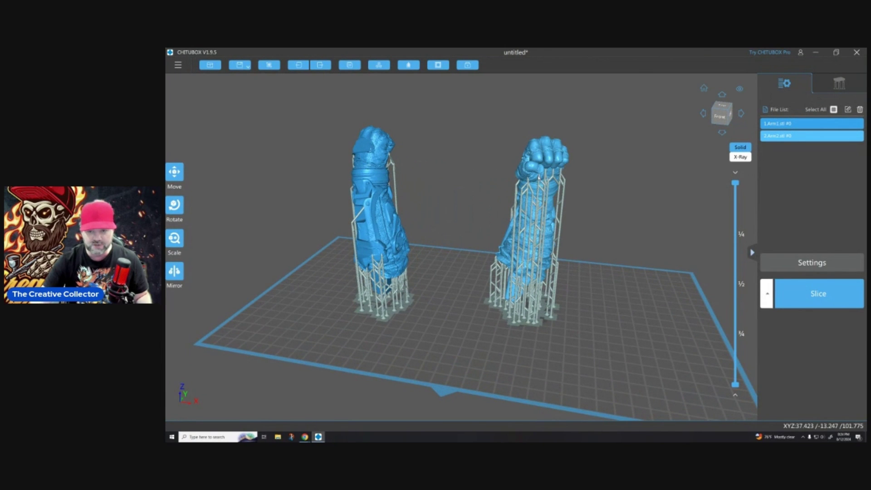
pyautogui.moveTo(504, 203); pyautogui.dragTo(553, 237)
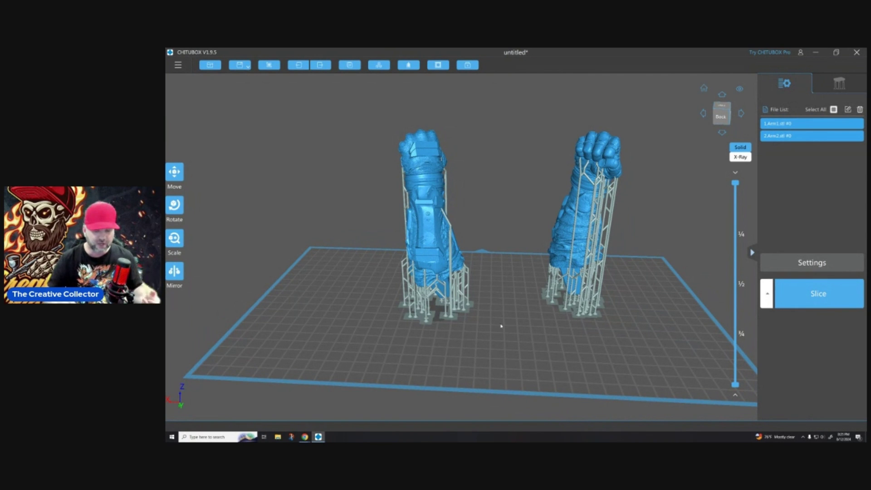
pyautogui.moveTo(502, 322); pyautogui.dragTo(458, 255)
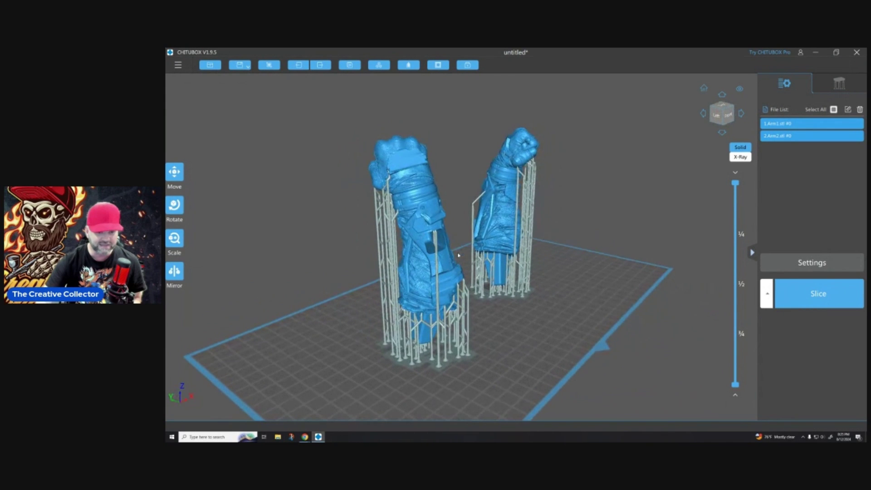
pyautogui.moveTo(494, 319)
pyautogui.mouseDown()
pyautogui.moveTo(511, 330)
pyautogui.moveTo(497, 330)
pyautogui.mouseUp()
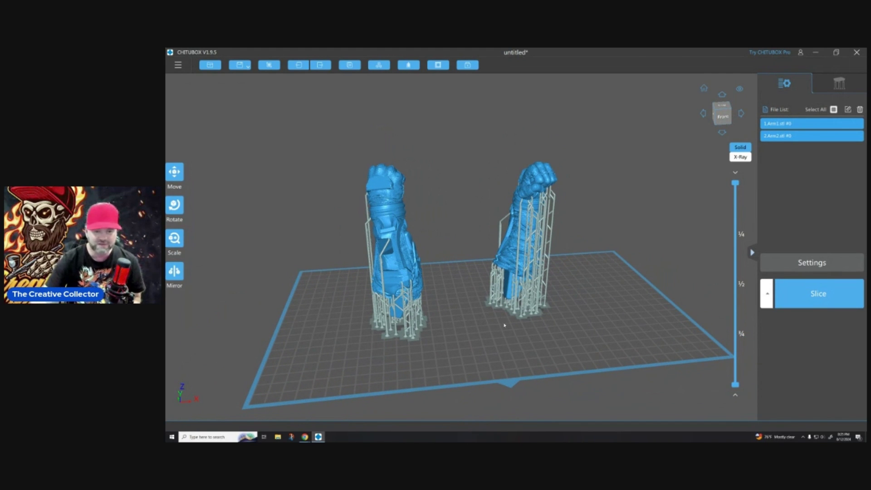
pyautogui.moveTo(464, 340); pyautogui.dragTo(497, 333)
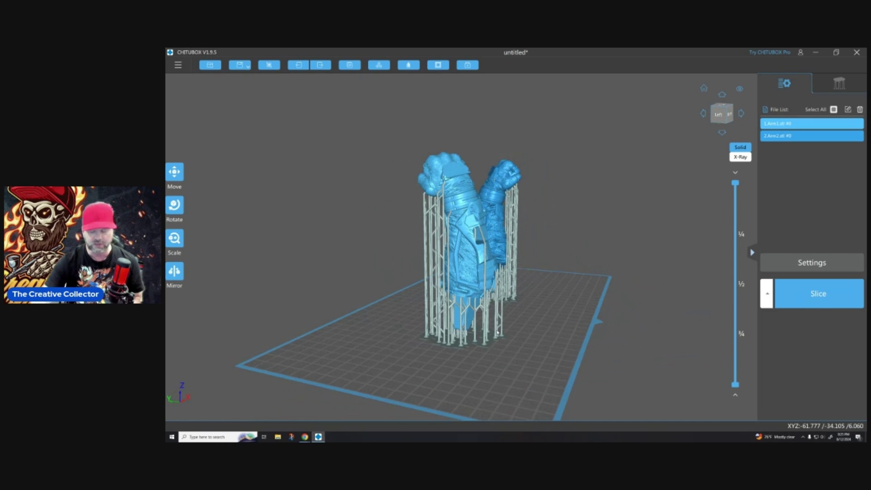
pyautogui.moveTo(498, 332); pyautogui.dragTo(559, 340)
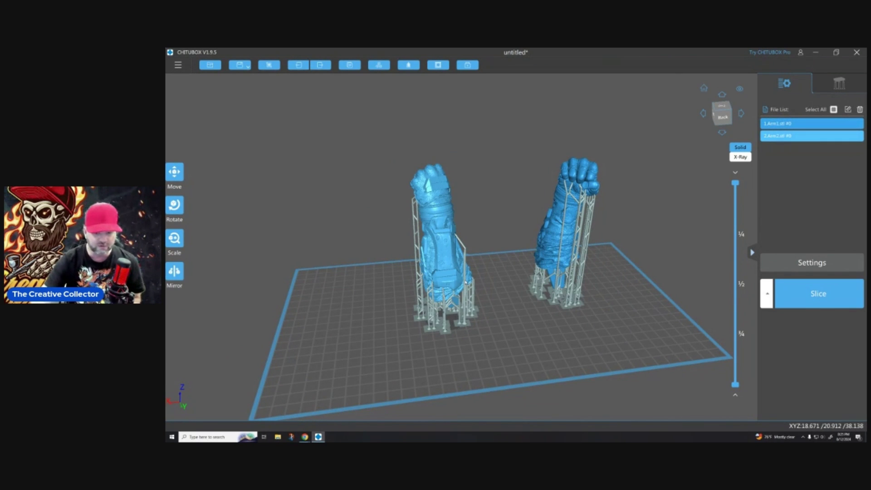
pyautogui.moveTo(632, 295); pyautogui.dragTo(548, 308)
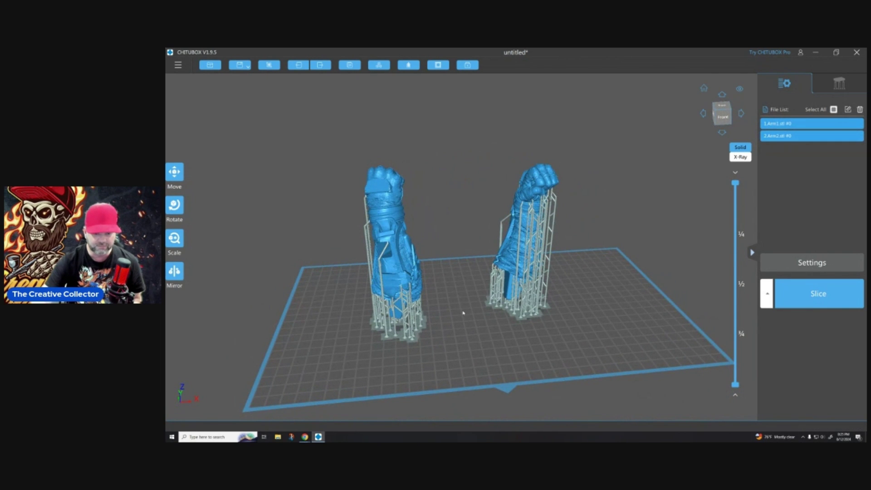
pyautogui.moveTo(494, 341); pyautogui.dragTo(411, 312)
pyautogui.scroll(-3, 454, 307)
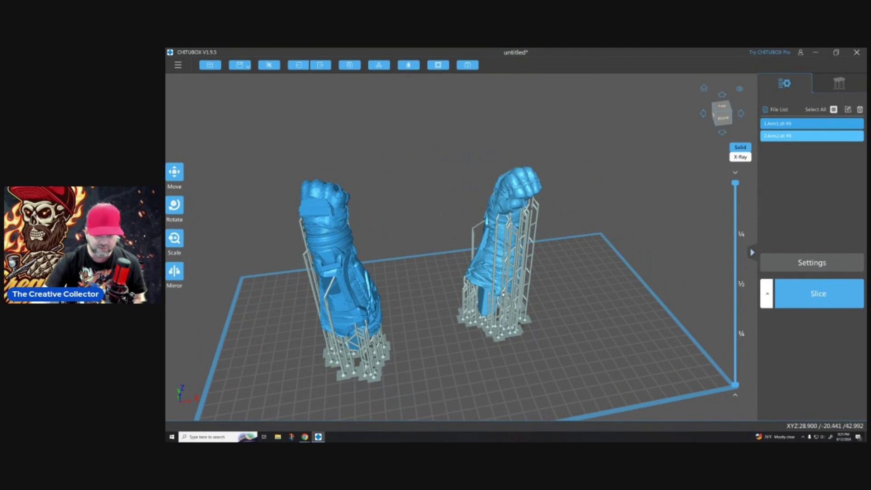
pyautogui.scroll(-2, 430, 320)
pyautogui.moveTo(448, 367); pyautogui.dragTo(477, 346)
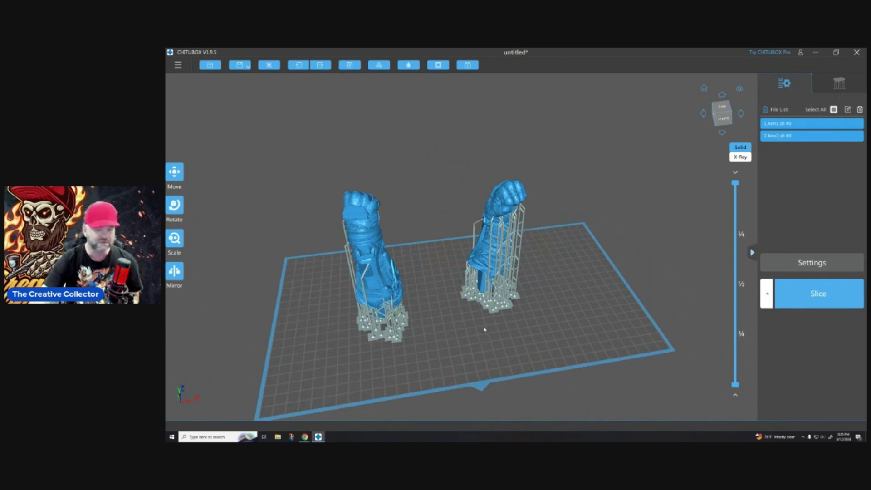
# Step: Move the supported arms toward the negative X side of the build plate and inspect the support contacts beneath Arm2's fist
pyautogui.moveTo(399, 313); pyautogui.dragTo(340, 313)
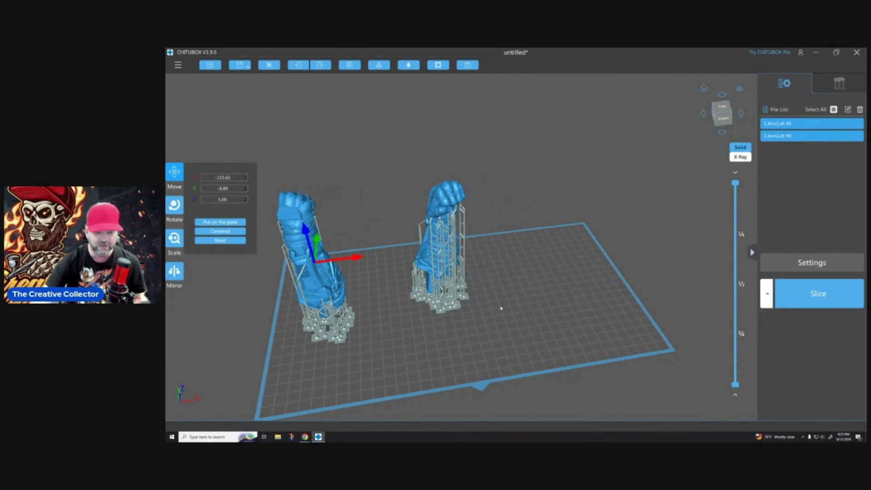
pyautogui.moveTo(434, 340)
pyautogui.mouseDown()
pyautogui.moveTo(445, 334)
pyautogui.moveTo(429, 337)
pyautogui.mouseUp()
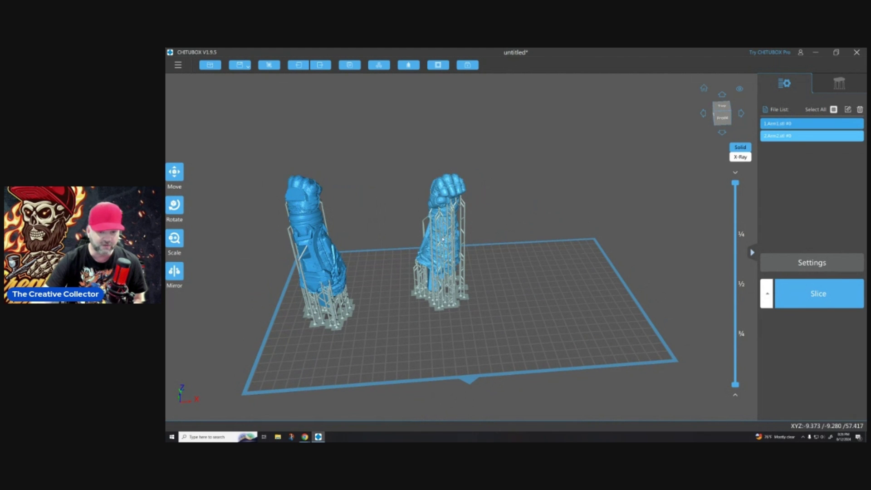
pyautogui.moveTo(426, 329); pyautogui.dragTo(413, 330)
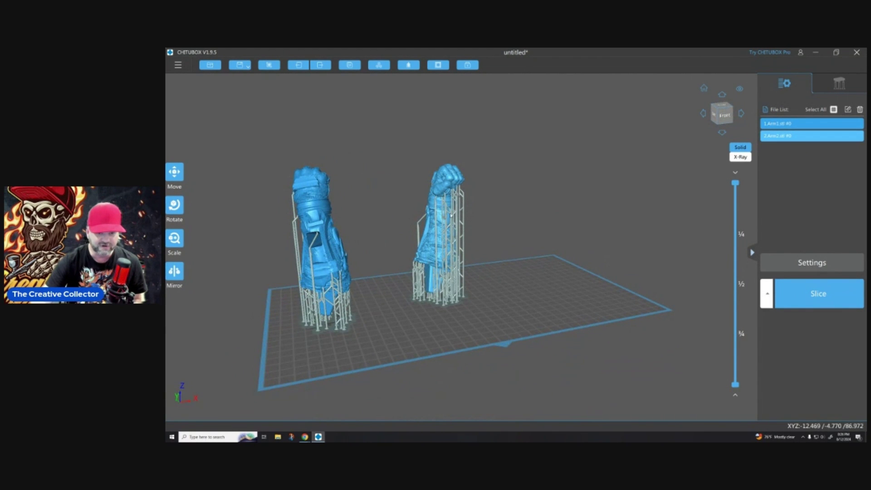
pyautogui.scroll(10, 448, 212)
pyautogui.moveTo(476, 203); pyautogui.dragTo(475, 232)
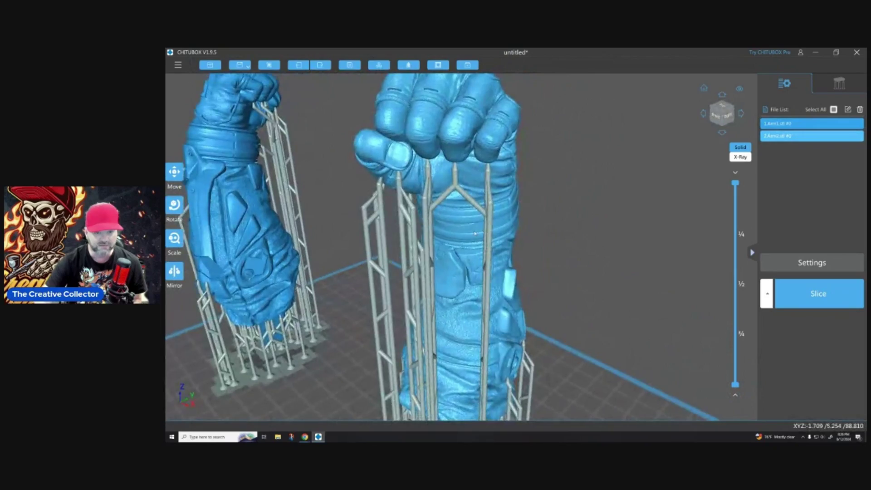
pyautogui.scroll(-8, 475, 232)
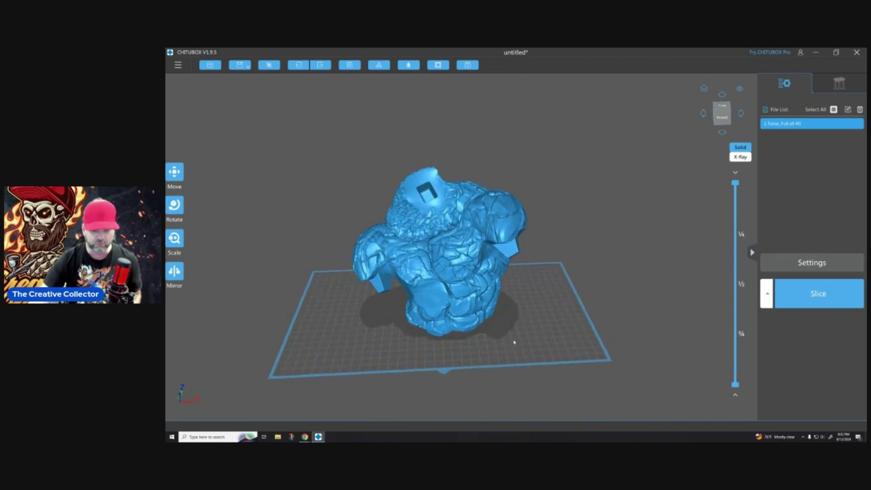
# Step: Generate automatic supports for all overhangs of the full torso, using medium supports, 40% density and a 45° angle
pyautogui.moveTo(451, 354)
pyautogui.mouseDown()
pyautogui.moveTo(439, 350)
pyautogui.moveTo(469, 344)
pyautogui.moveTo(457, 340)
pyautogui.mouseUp()
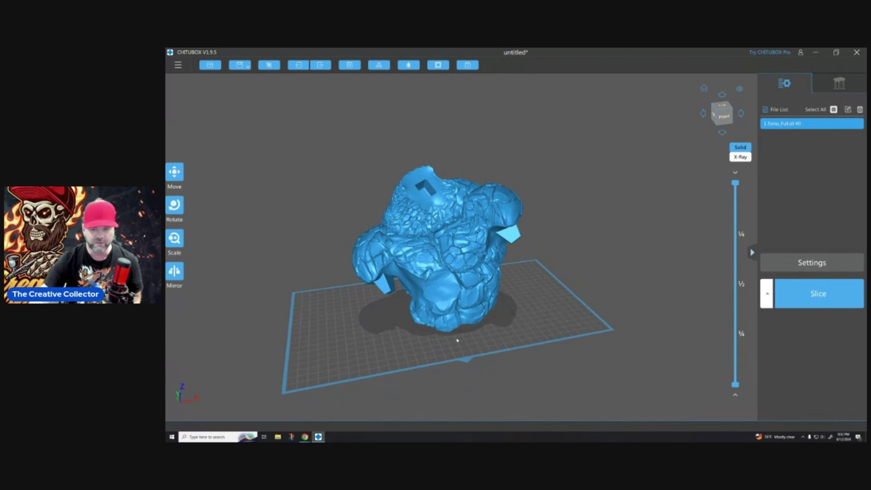
pyautogui.click(840, 83)
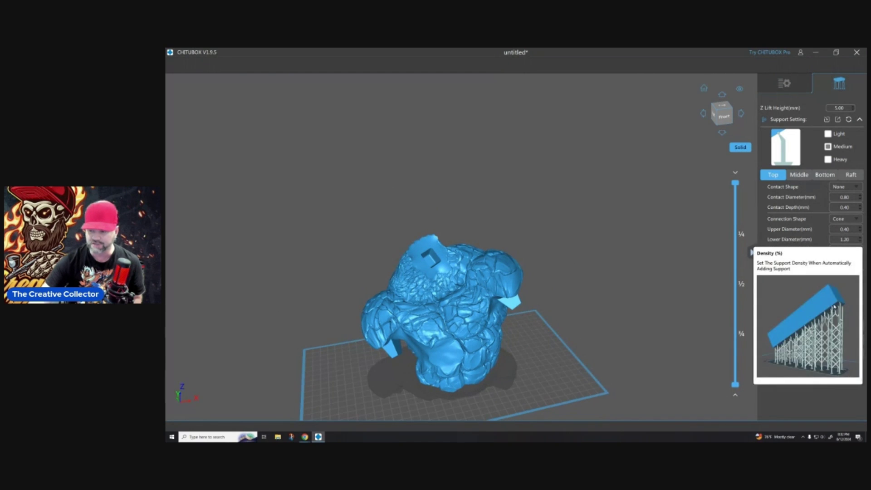
pyautogui.moveTo(847, 303)
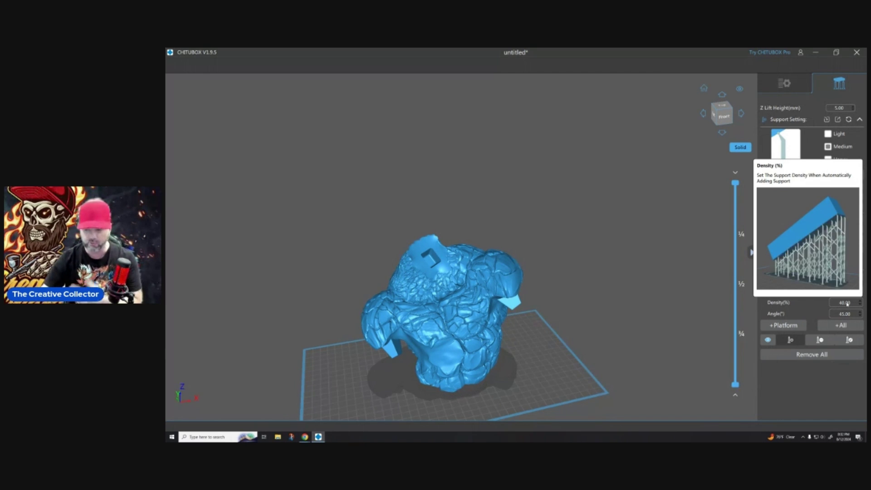
pyautogui.click(833, 326)
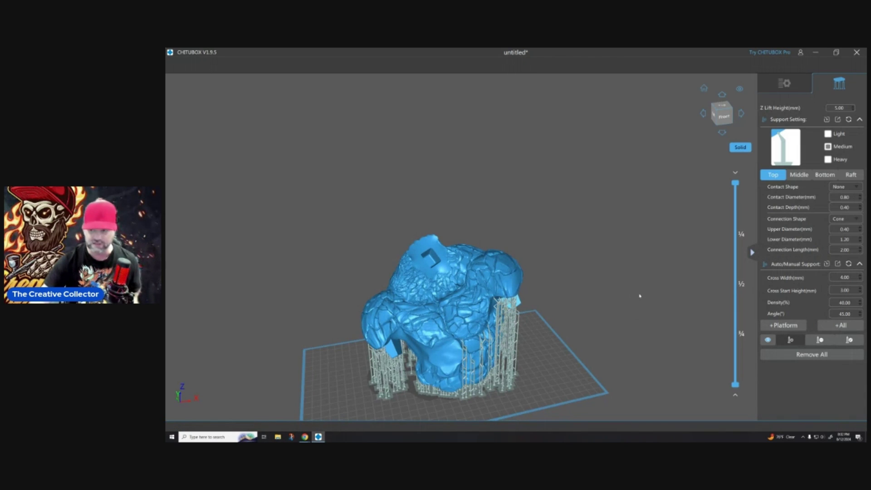
# Step: Remove all supports from the full torso and regenerate automatic supports for all overhangs at 25% density
pyautogui.click(784, 83)
pyautogui.moveTo(585, 281); pyautogui.dragTo(676, 307)
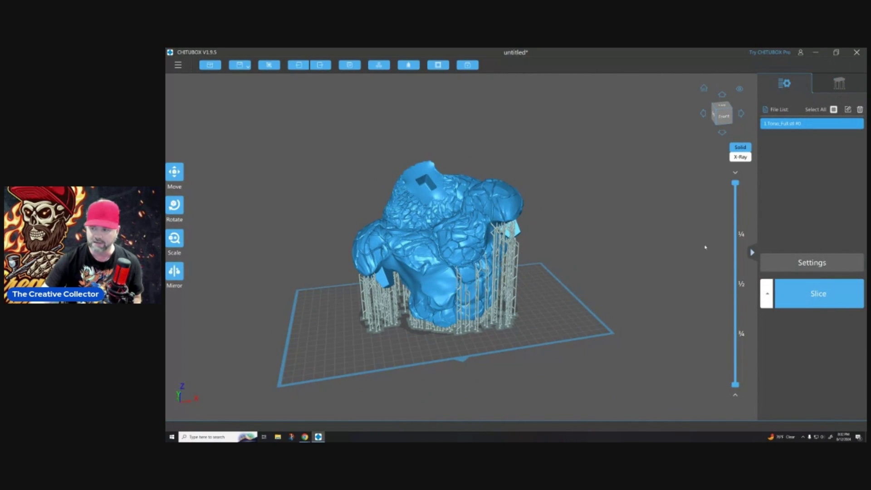
pyautogui.click(840, 84)
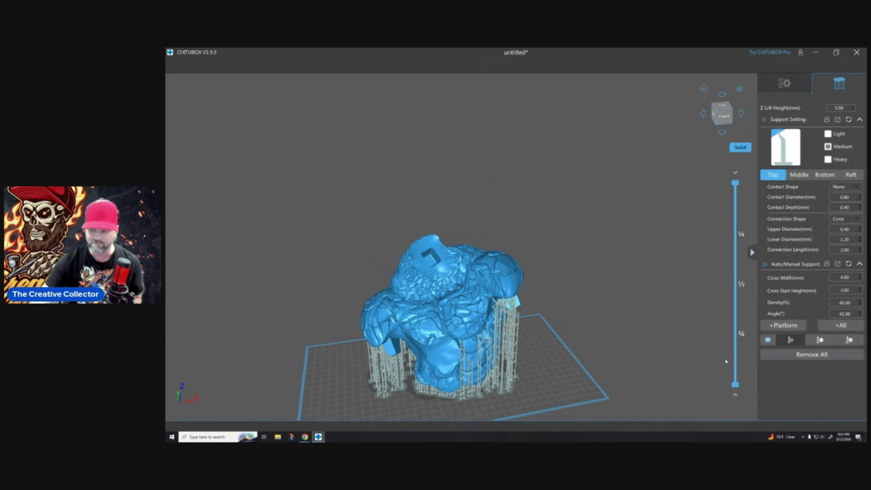
pyautogui.click(798, 355)
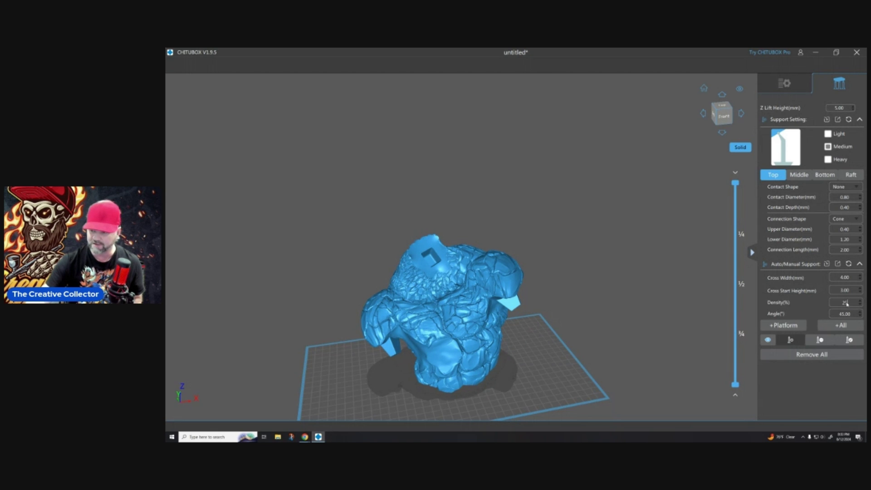
pyautogui.click(843, 326)
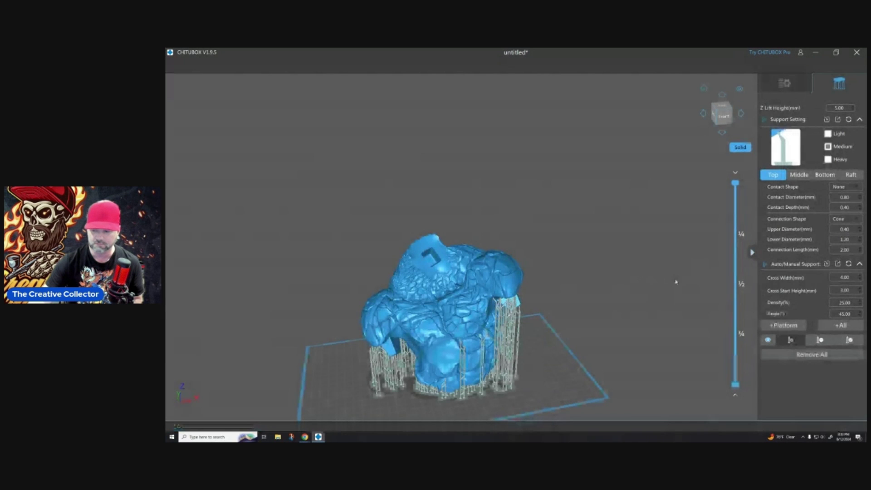
# Step: Examine the regenerated supports beneath the torso's shoulders and waist from several angles
pyautogui.click(786, 83)
pyautogui.moveTo(601, 255); pyautogui.dragTo(779, 254)
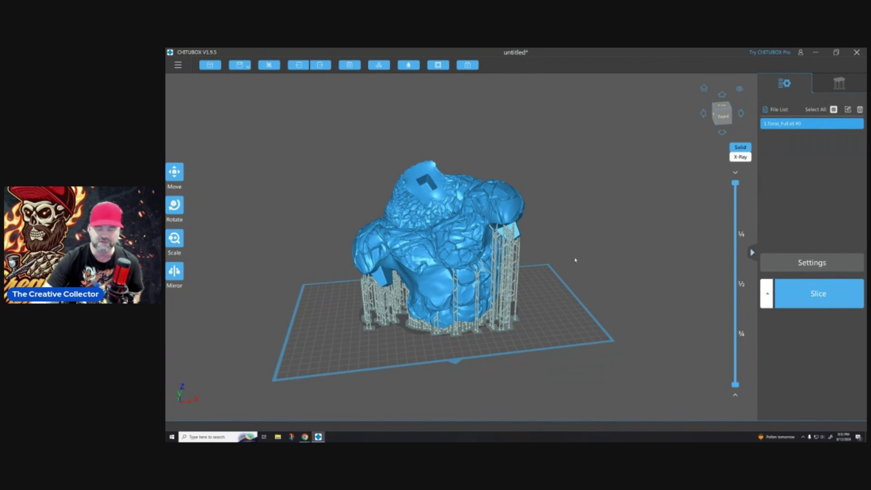
pyautogui.moveTo(571, 259)
pyautogui.mouseDown()
pyautogui.moveTo(603, 246)
pyautogui.moveTo(577, 256)
pyautogui.mouseUp()
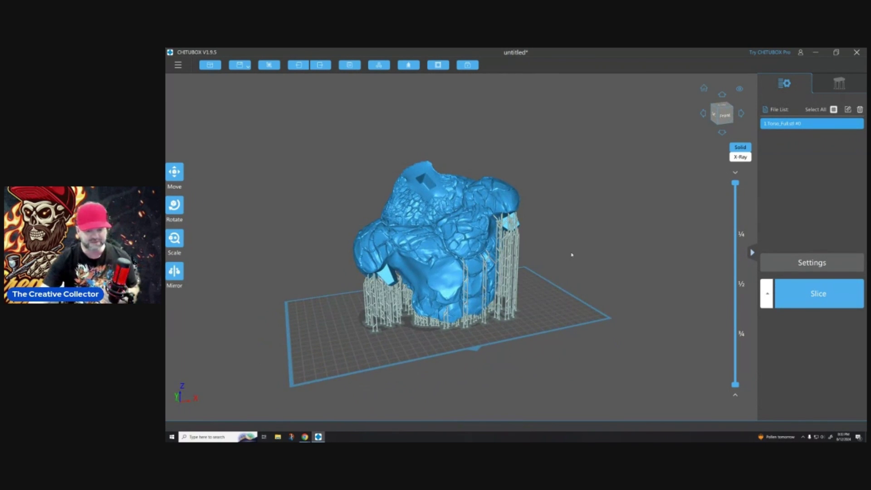
pyautogui.scroll(2, 499, 317)
pyautogui.moveTo(454, 345); pyautogui.dragTo(618, 368)
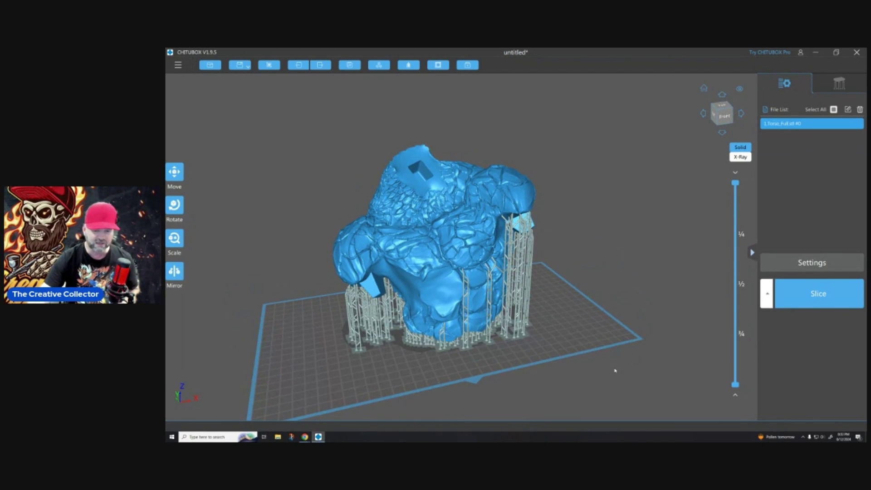
pyautogui.moveTo(500, 363); pyautogui.dragTo(515, 356)
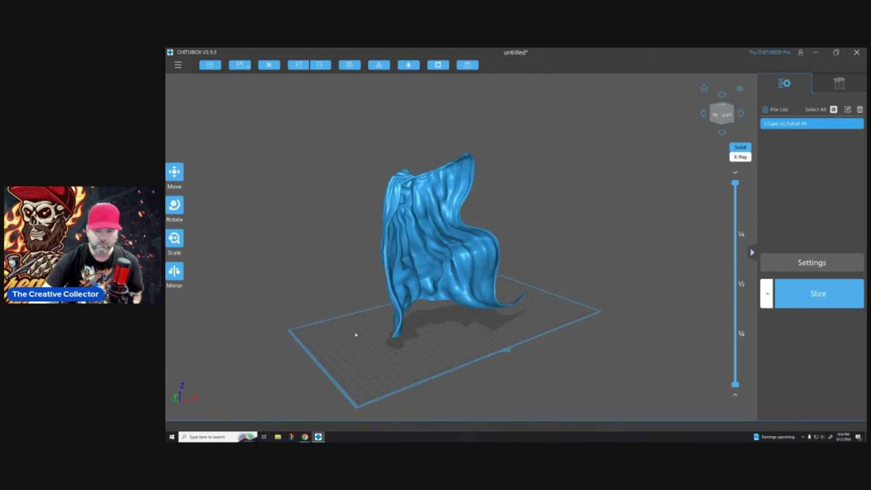
# Step: Generate automatic supports for all overhangs of the cape, using medium supports, 40% density and a 45° angle
pyautogui.moveTo(356, 334); pyautogui.dragTo(329, 325)
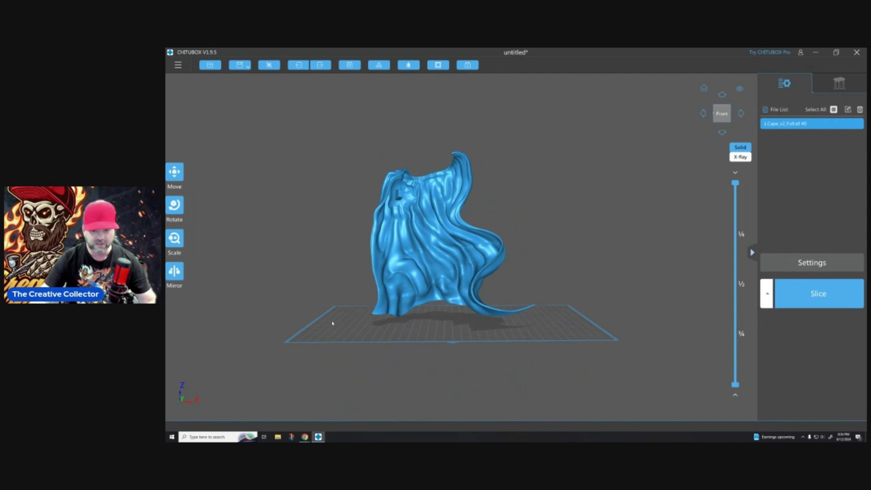
pyautogui.click(493, 244)
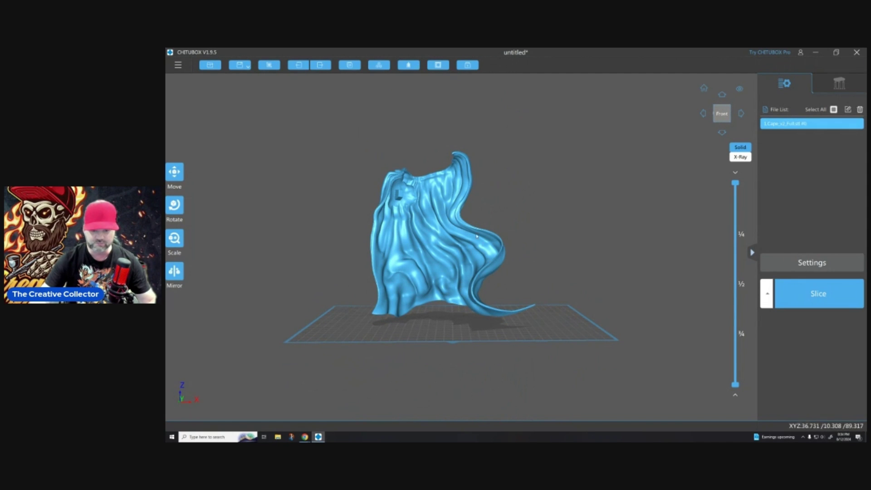
pyautogui.moveTo(443, 330); pyautogui.dragTo(650, 347)
pyautogui.press('s')
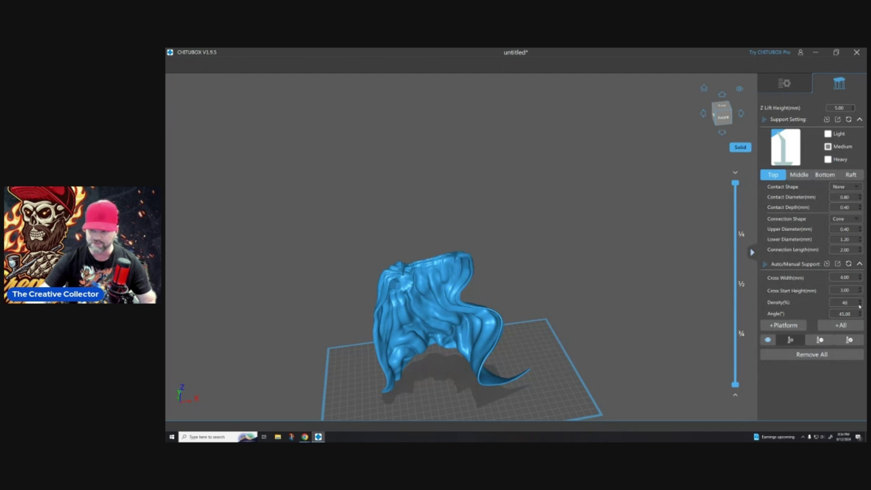
pyautogui.click(836, 330)
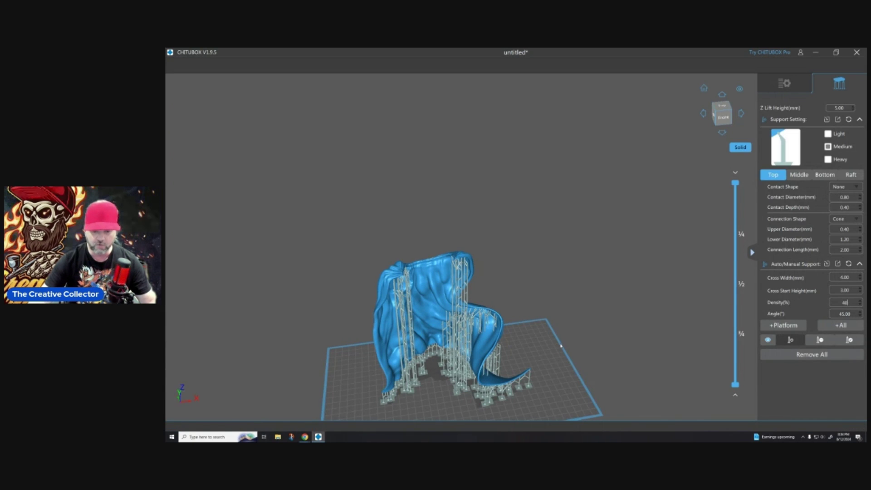
# Step: Examine the cape's overall support layout from the front and the left side
pyautogui.moveTo(443, 361); pyautogui.dragTo(455, 385)
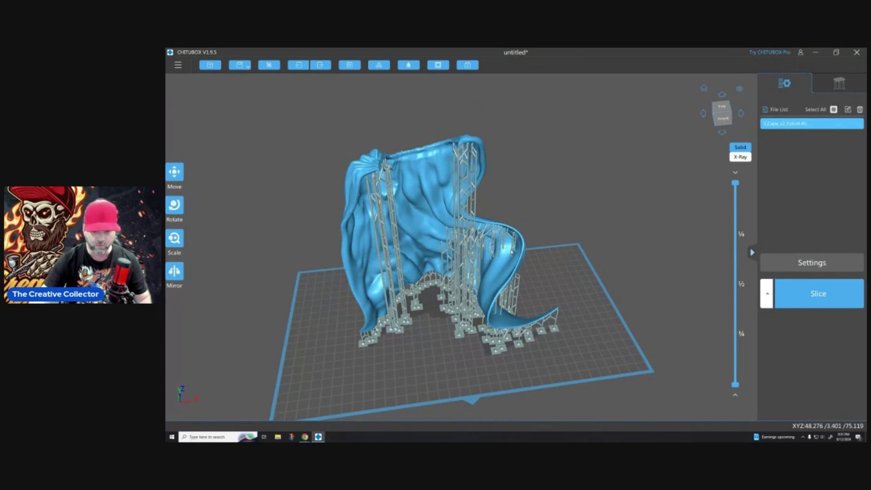
pyautogui.moveTo(561, 317); pyautogui.dragTo(516, 361)
pyautogui.moveTo(370, 364); pyautogui.dragTo(562, 360)
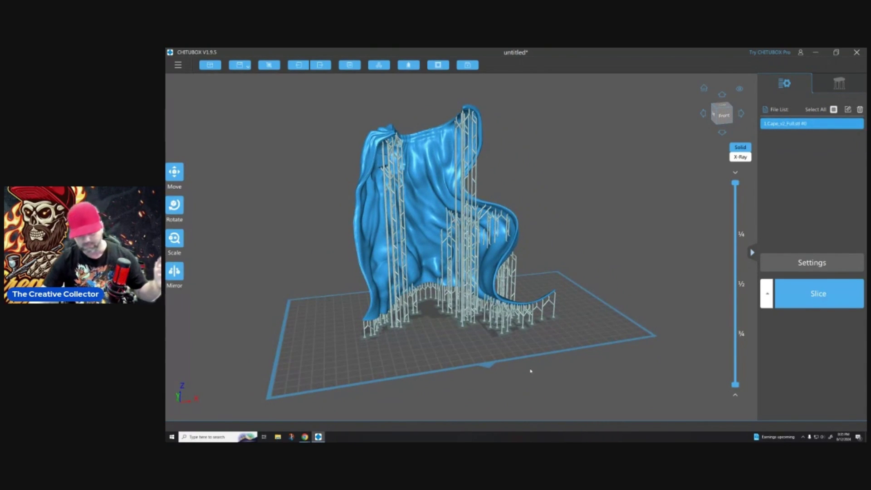
pyautogui.moveTo(439, 349); pyautogui.dragTo(488, 346)
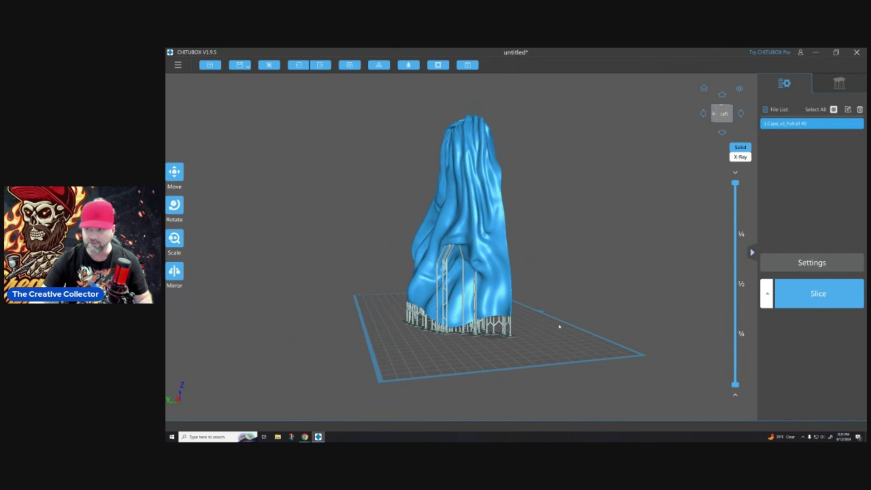
# Step: Inspect the support contacts along the cape's lower hem and trailing edge up close from the left, front and back
pyautogui.click(838, 84)
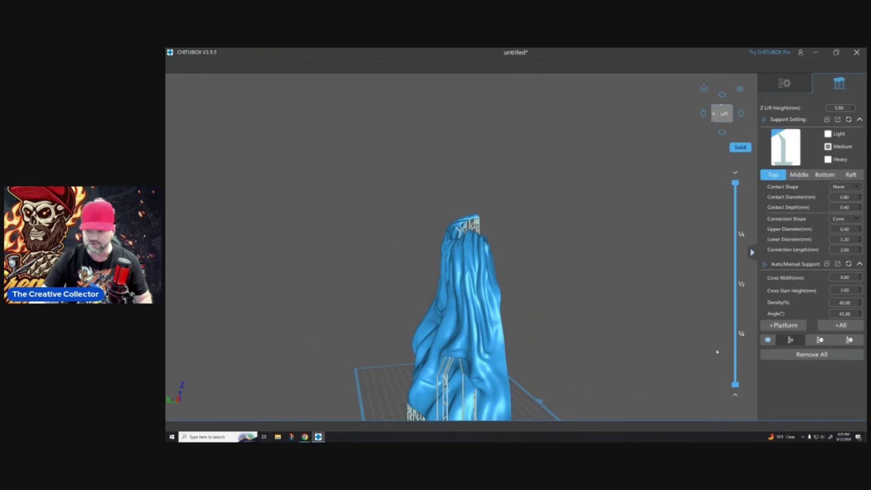
pyautogui.moveTo(681, 355); pyautogui.dragTo(521, 220)
pyautogui.scroll(3, 521, 220)
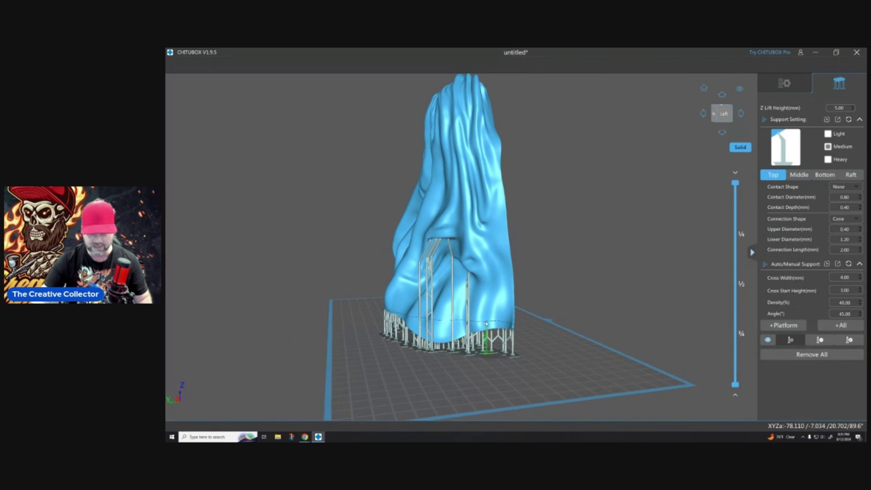
pyautogui.moveTo(502, 318); pyautogui.dragTo(589, 333)
pyautogui.moveTo(429, 361); pyautogui.dragTo(422, 340)
pyautogui.moveTo(366, 331); pyautogui.dragTo(364, 350)
pyautogui.scroll(5, 363, 350)
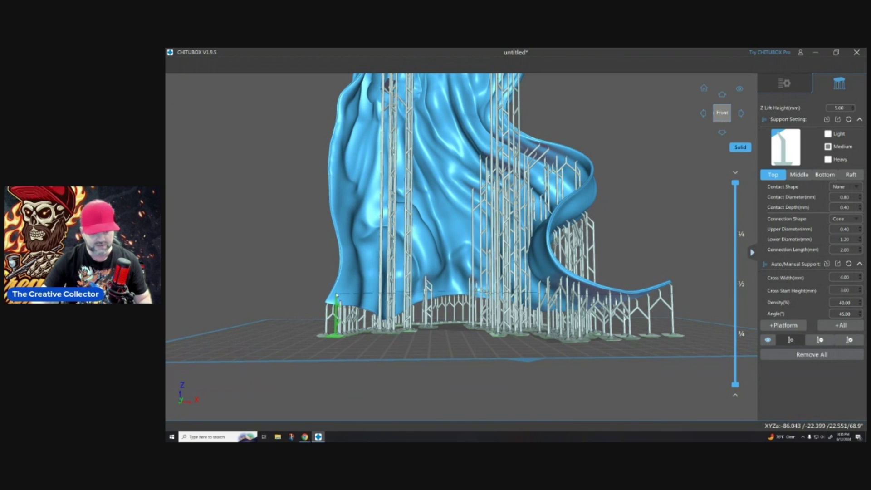
pyautogui.moveTo(367, 302); pyautogui.dragTo(561, 323, button='right')
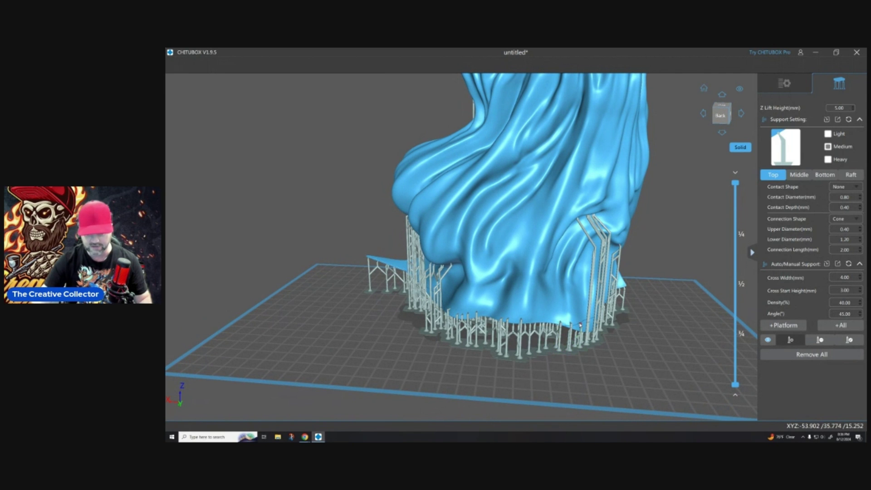
pyautogui.moveTo(568, 386); pyautogui.dragTo(489, 401, button='right')
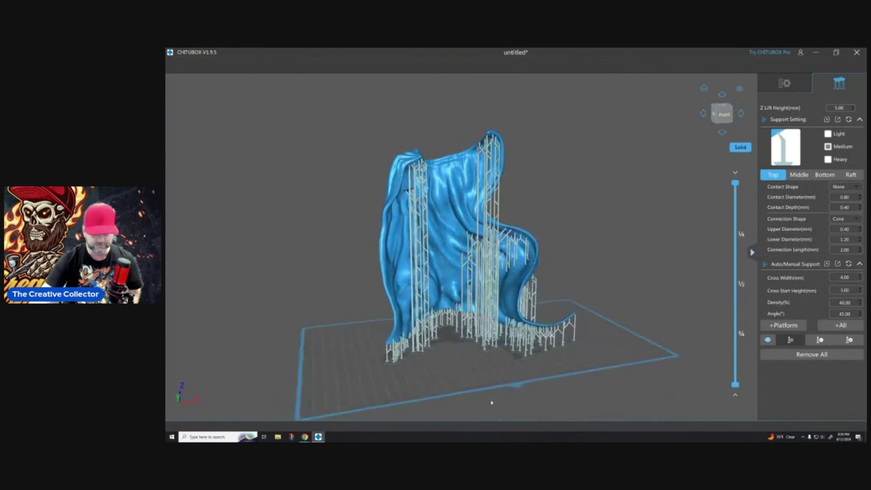